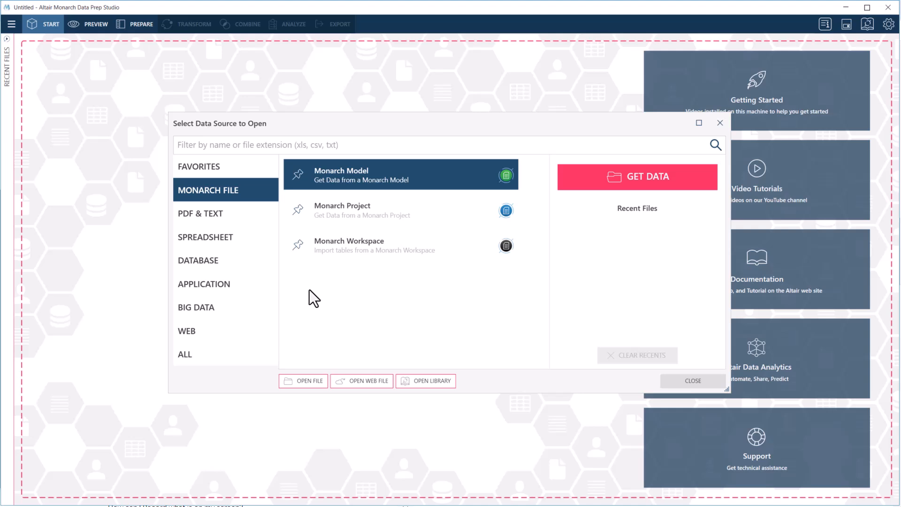
# Choose PDF Report from the PDF & Text category as the data source to open.
pyautogui.click(262, 211)
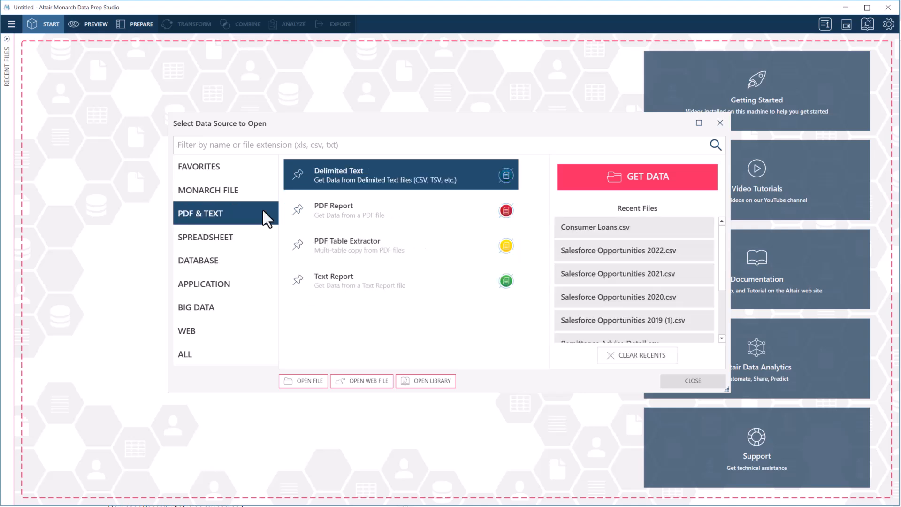
pyautogui.click(402, 212)
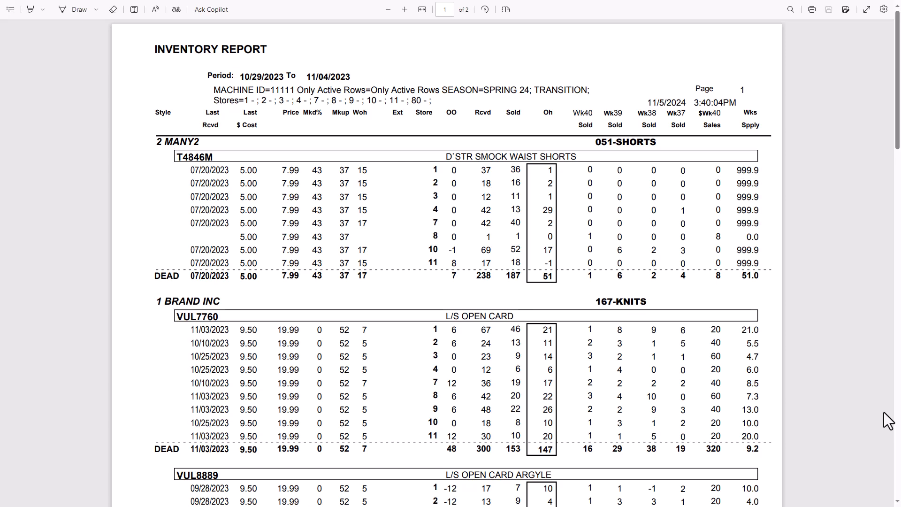
# Examine the column layout and style groupings across both pages of the inventory report PDF.
pyautogui.scroll(-4, 888, 421)
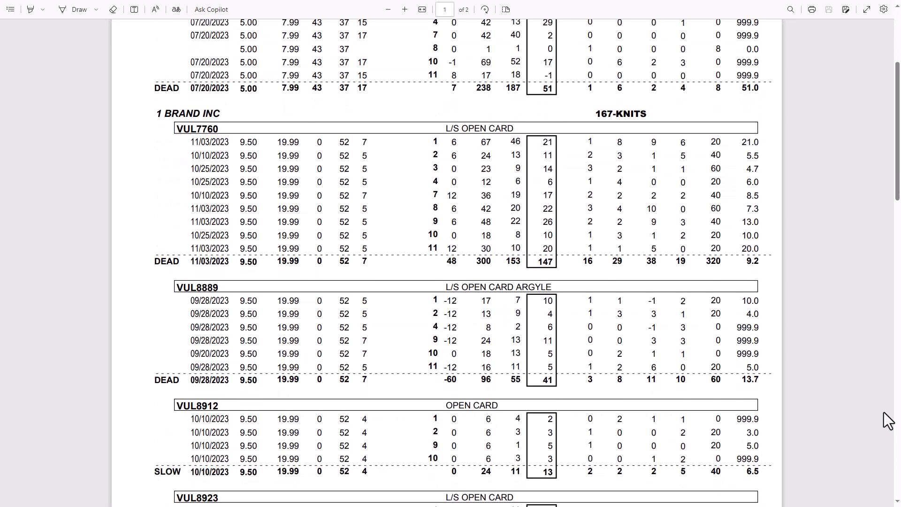
pyautogui.scroll(-5, 888, 421)
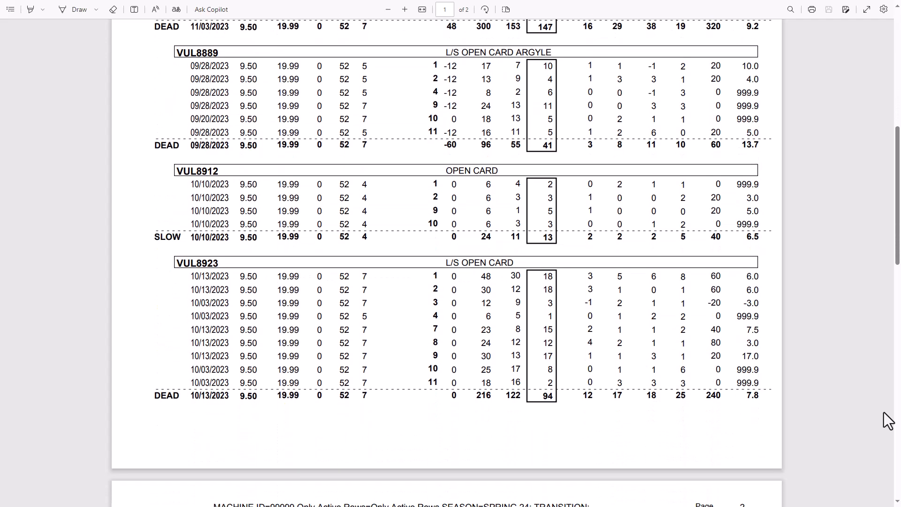
pyautogui.scroll(-10, 888, 420)
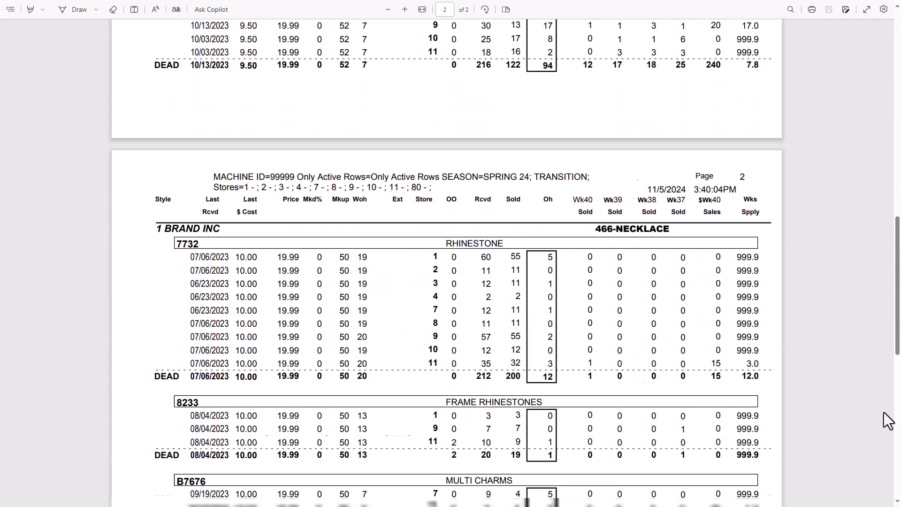
pyautogui.scroll(-8, 888, 421)
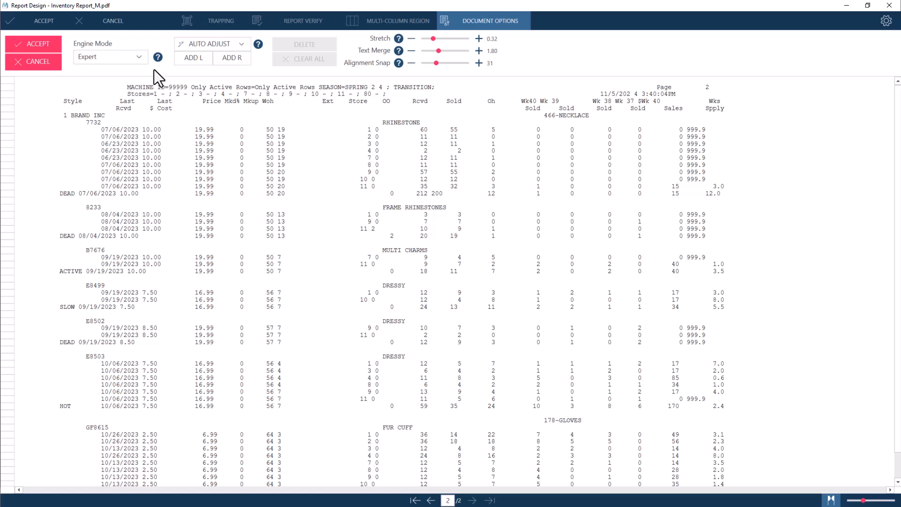
# Select the Expert engine mode for the PDF import and set Stretch to 0.37.
pyautogui.click(138, 57)
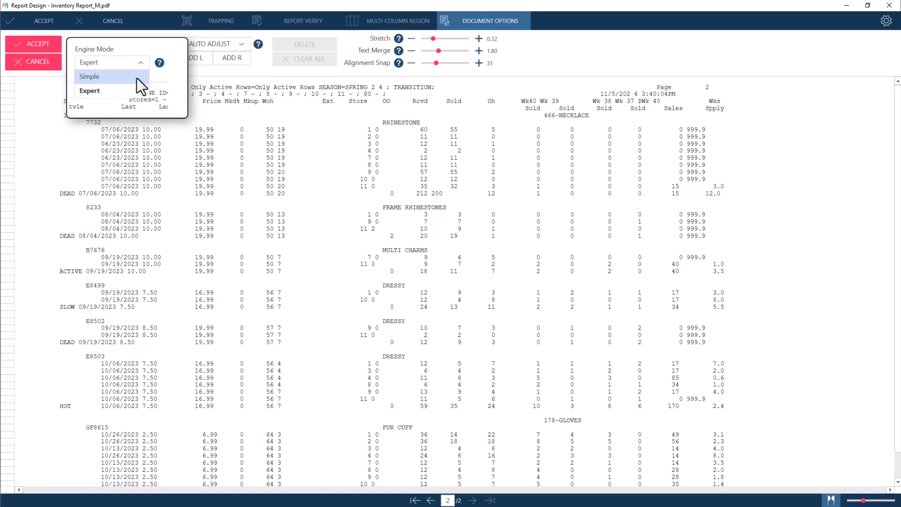
pyautogui.click(143, 90)
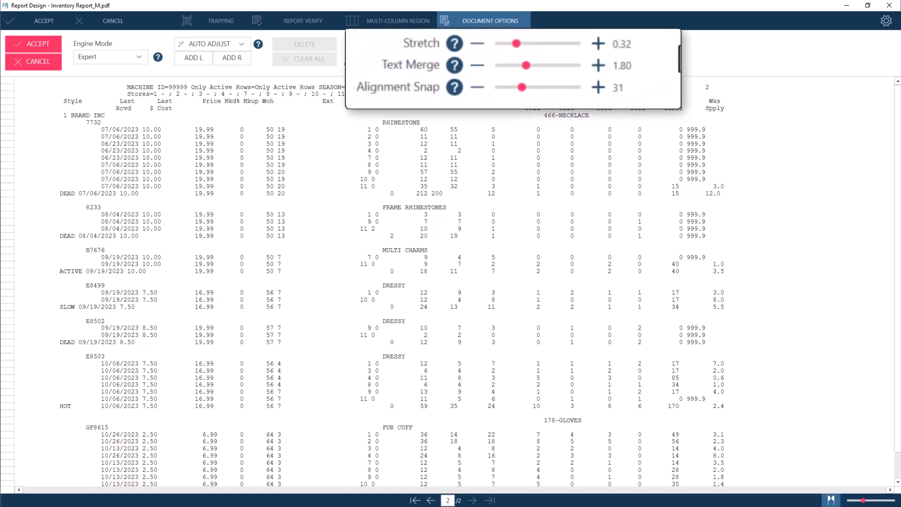
pyautogui.click(597, 43)
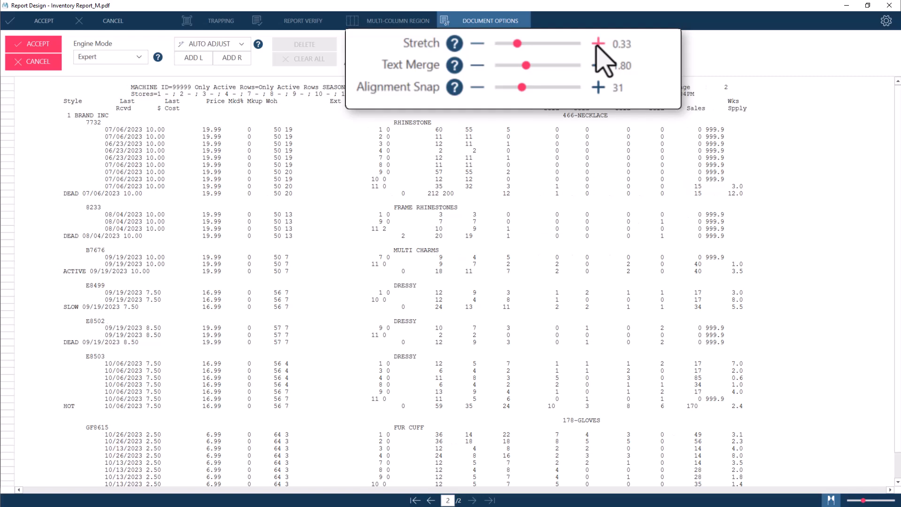
pyautogui.click(597, 43)
pyautogui.click(597, 44)
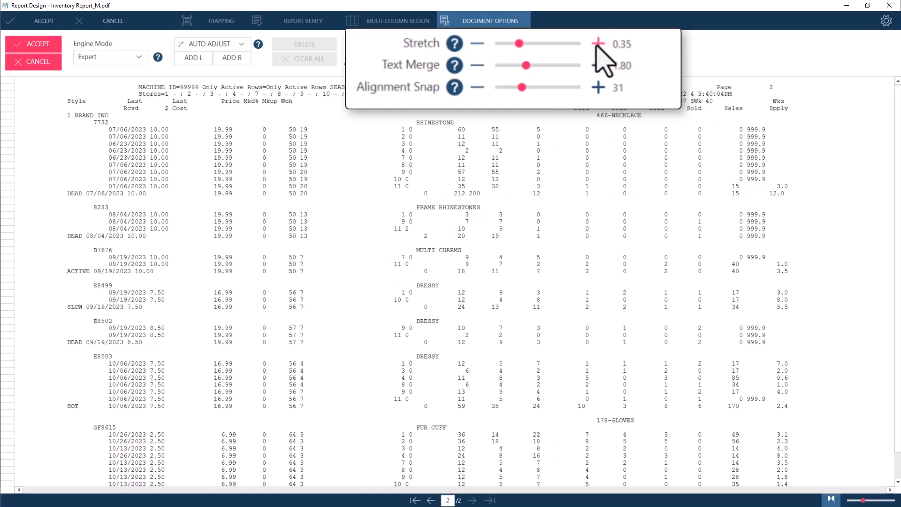
pyautogui.click(597, 44)
pyautogui.click(597, 43)
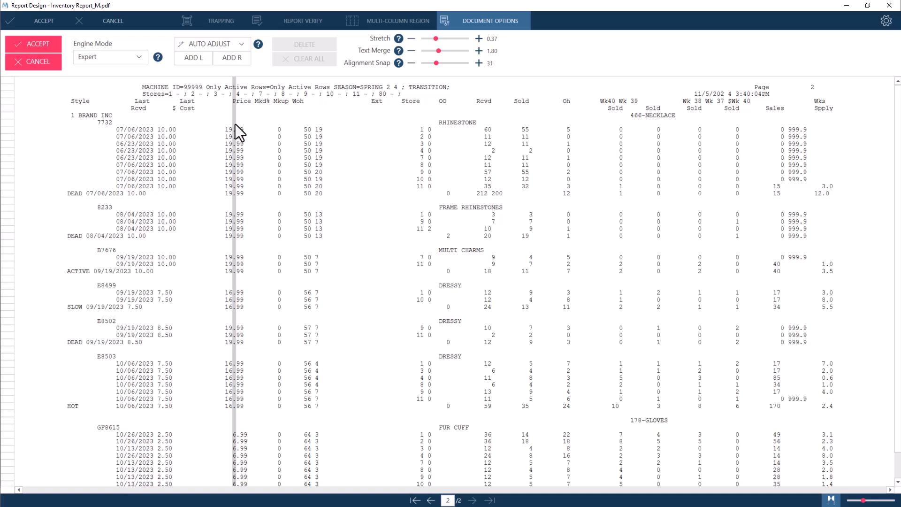
# Add left alignment lines at the value columns for Price, Mkd% and Mkup.
pyautogui.click(234, 138)
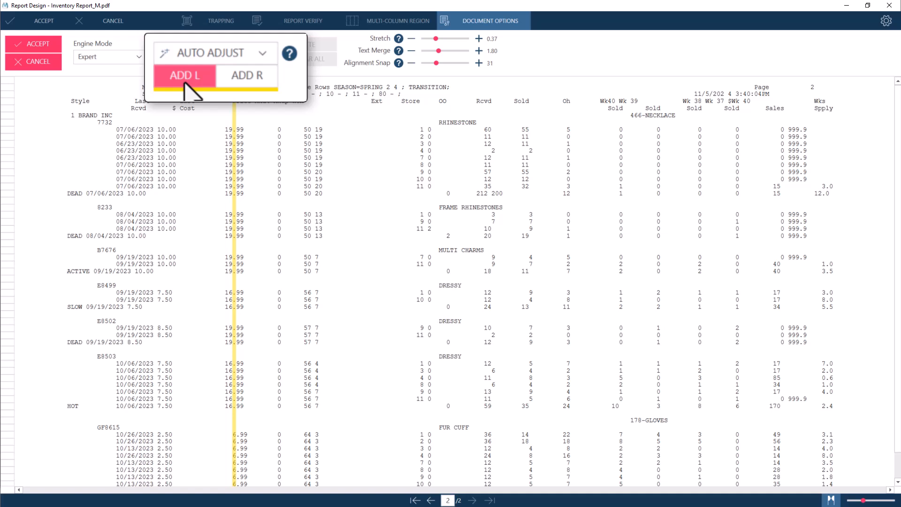
pyautogui.click(193, 60)
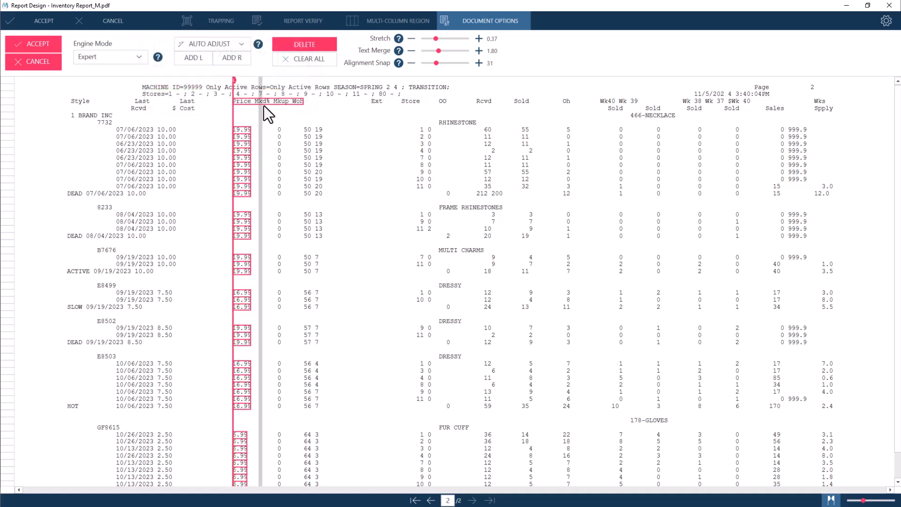
pyautogui.click(280, 125)
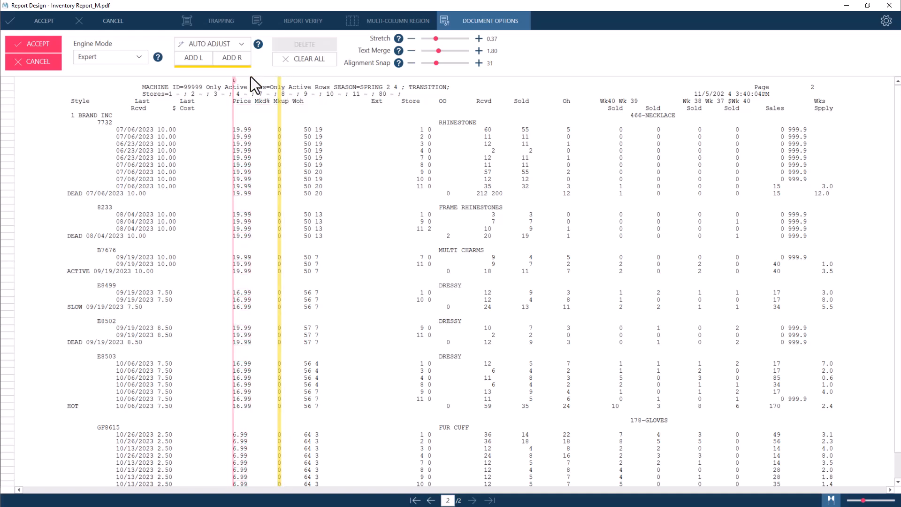
pyautogui.click(200, 61)
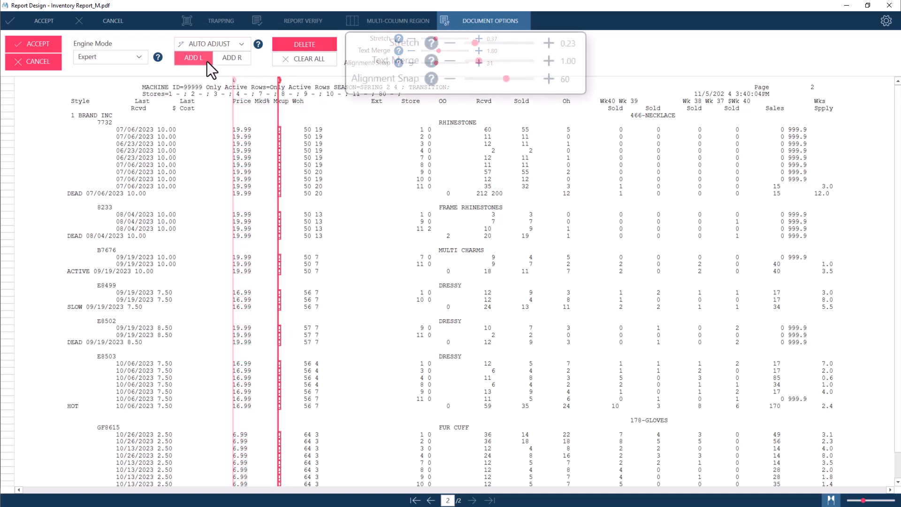
pyautogui.click(218, 61)
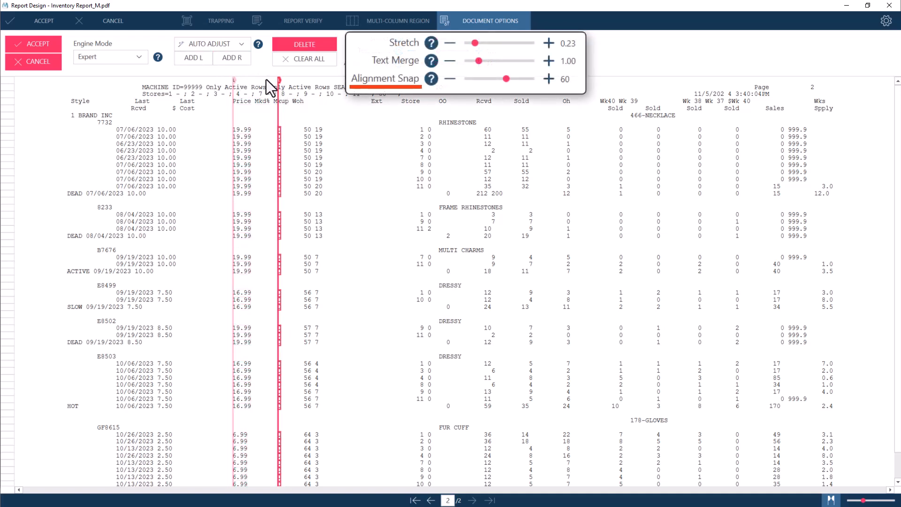
pyautogui.click(305, 123)
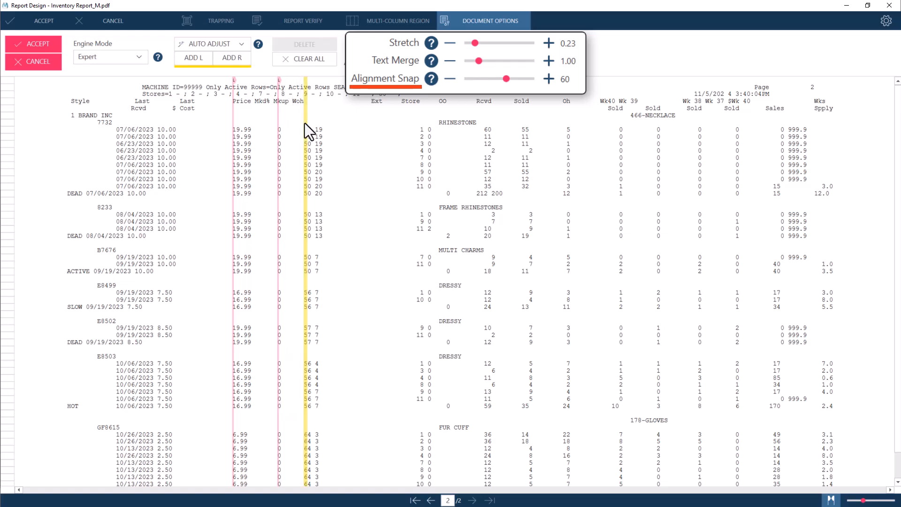
pyautogui.click(197, 63)
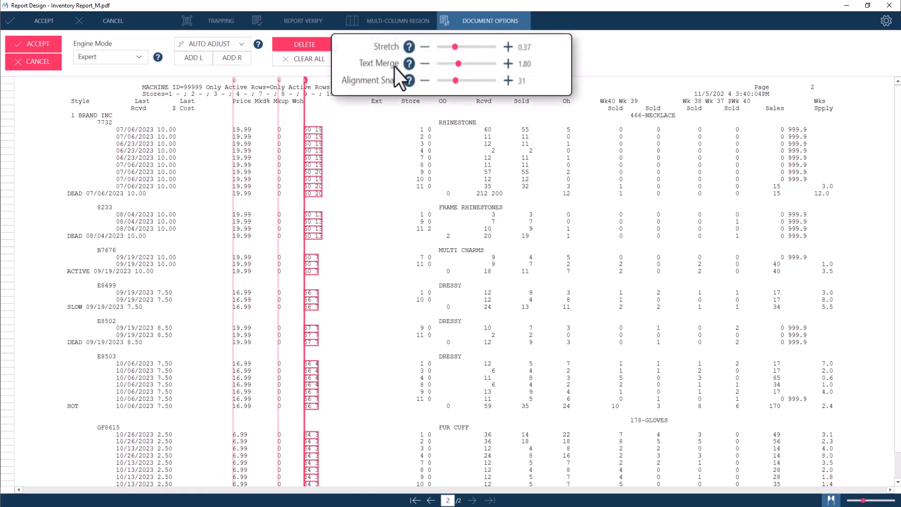
# Reduce Text Merge to 0.70 so that adjoining values split into separate columns.
pyautogui.click(427, 66)
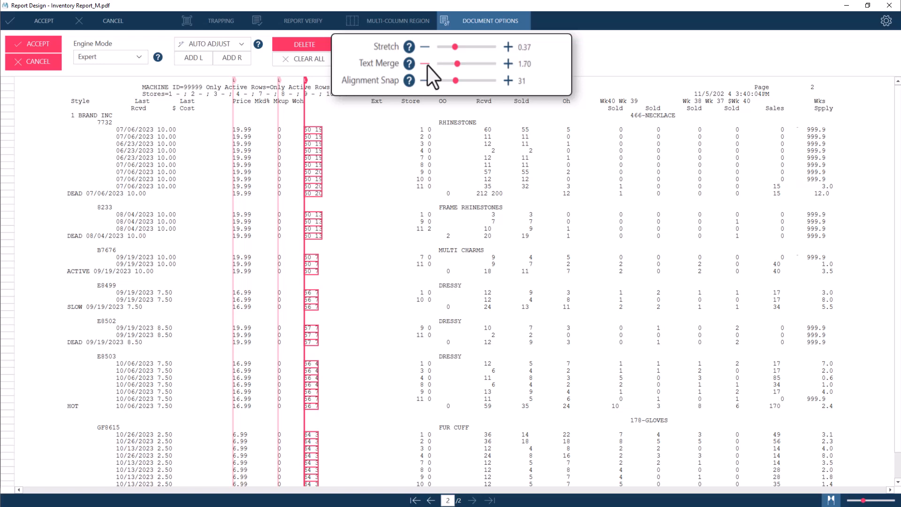
pyautogui.click(427, 67)
pyautogui.click(427, 67)
pyautogui.click(427, 67)
pyautogui.click(427, 67)
pyautogui.click(426, 67)
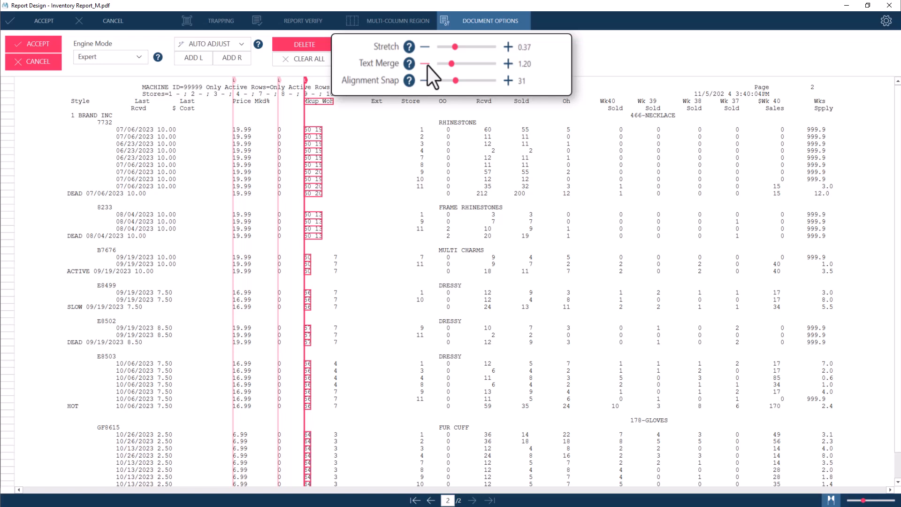
pyautogui.click(427, 67)
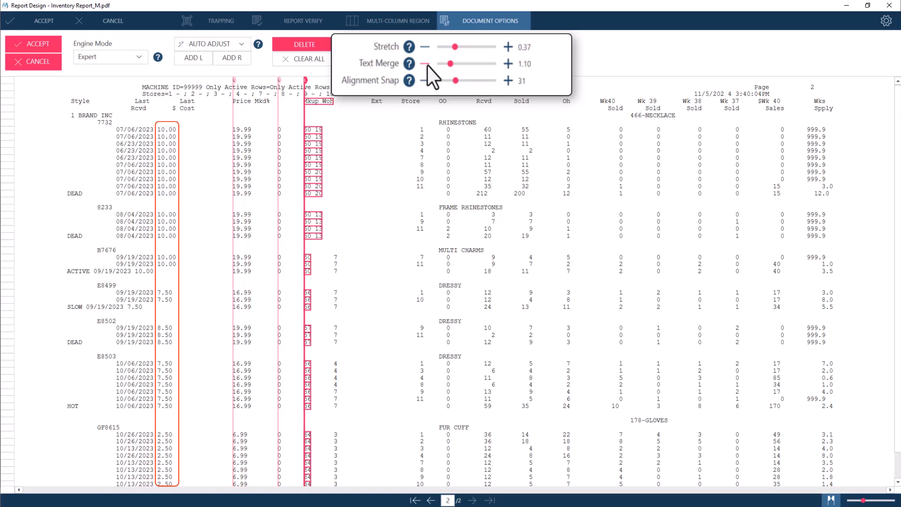
pyautogui.click(427, 67)
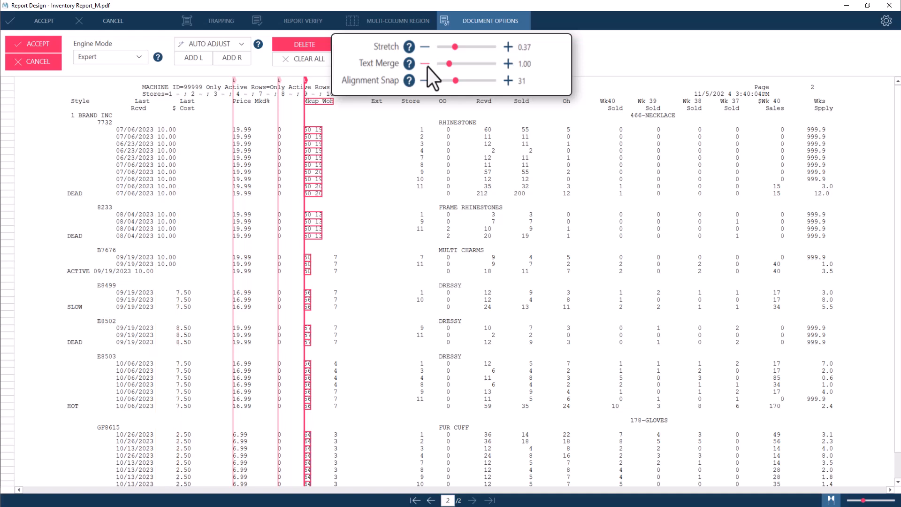
pyautogui.click(425, 63)
pyautogui.click(425, 64)
pyautogui.click(425, 63)
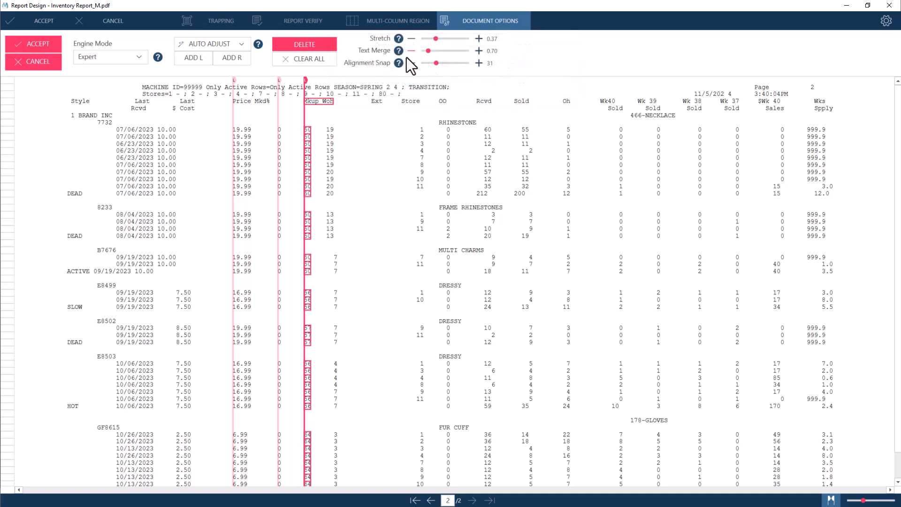
# Add a left alignment line at the Woh values and shift it slightly to the right.
pyautogui.click(331, 125)
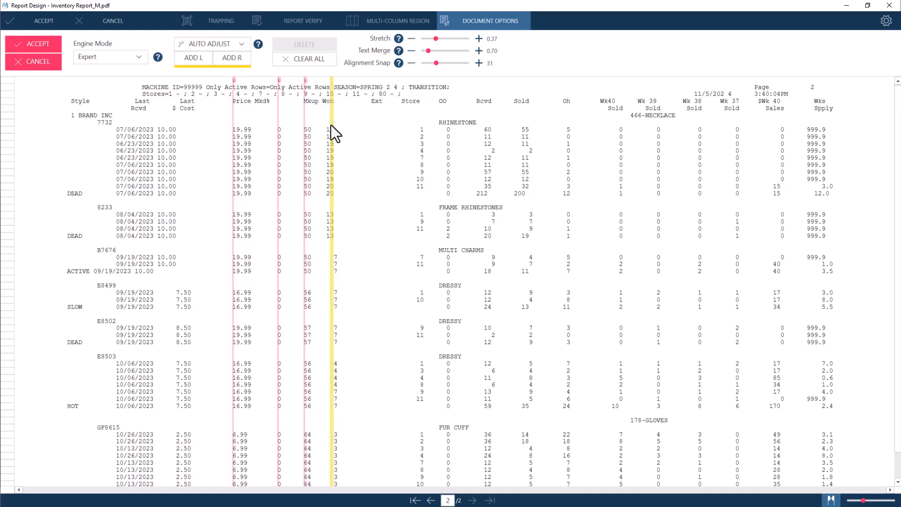
pyautogui.click(209, 63)
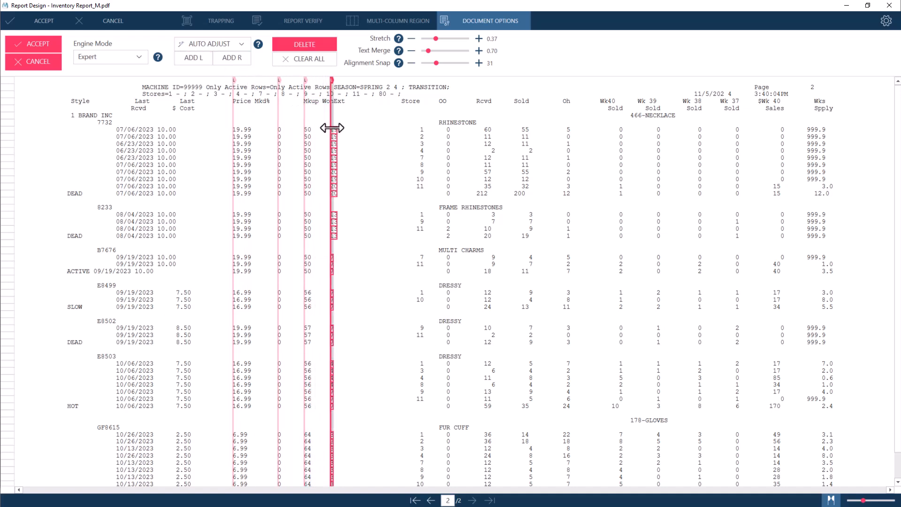
pyautogui.moveTo(332, 128); pyautogui.dragTo(335, 128)
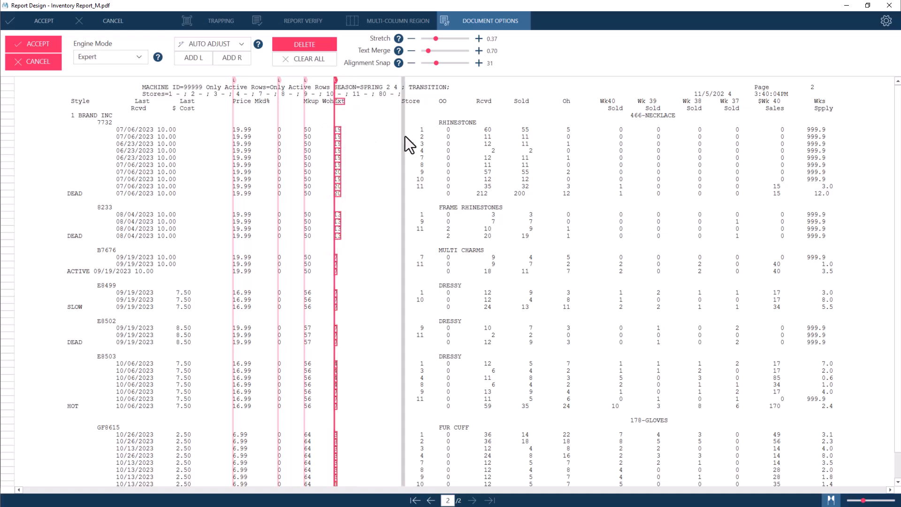
# Add left alignment lines at the Store and OO columns, repositioning the Store line away from the OO values.
pyautogui.click(427, 151)
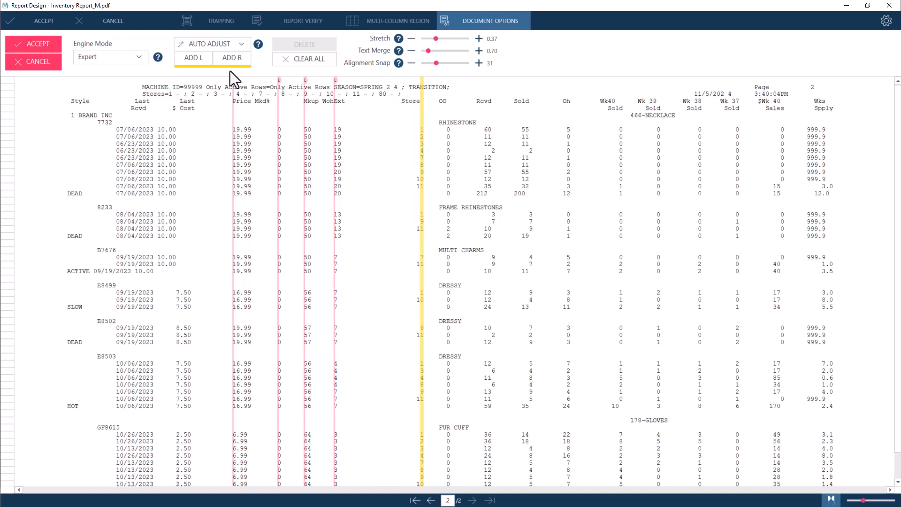
pyautogui.click(208, 64)
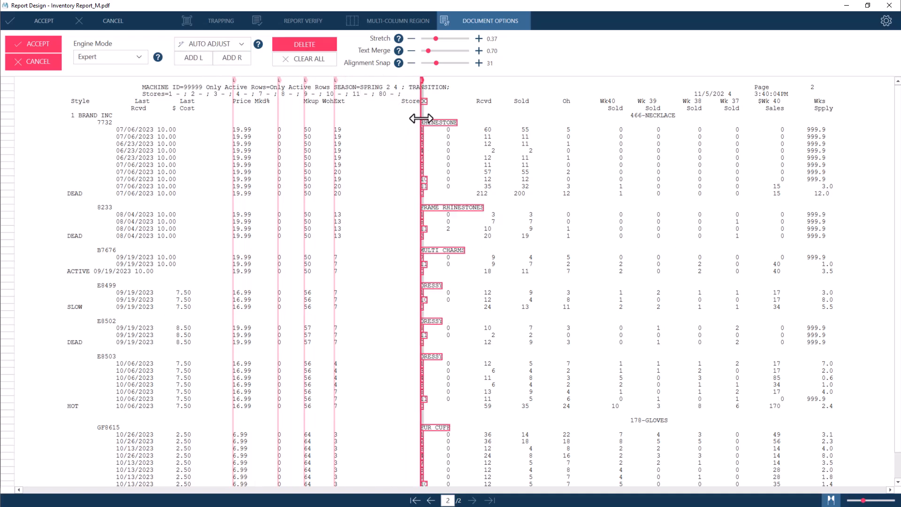
pyautogui.moveTo(421, 123); pyautogui.dragTo(447, 142)
pyautogui.click(206, 57)
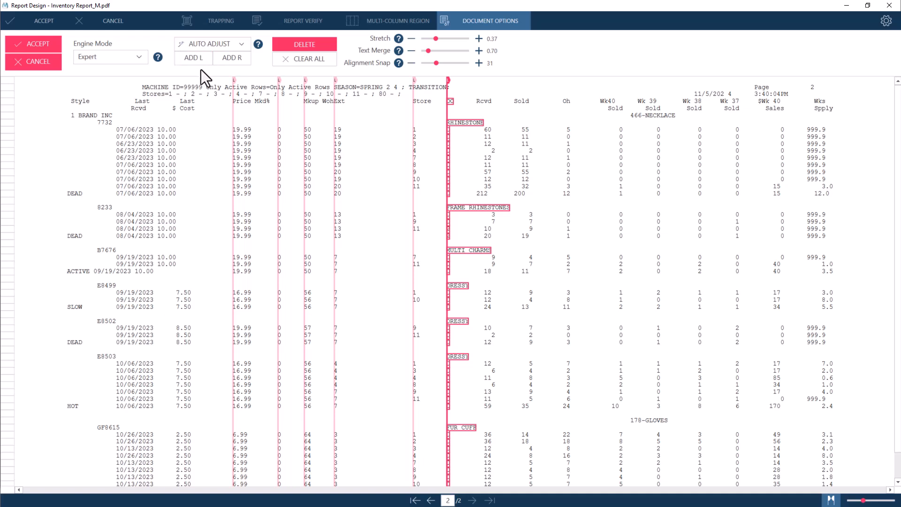
# Add a left alignment line at the Last $ Cost column and reduce Text Merge to 0.30.
pyautogui.click(179, 145)
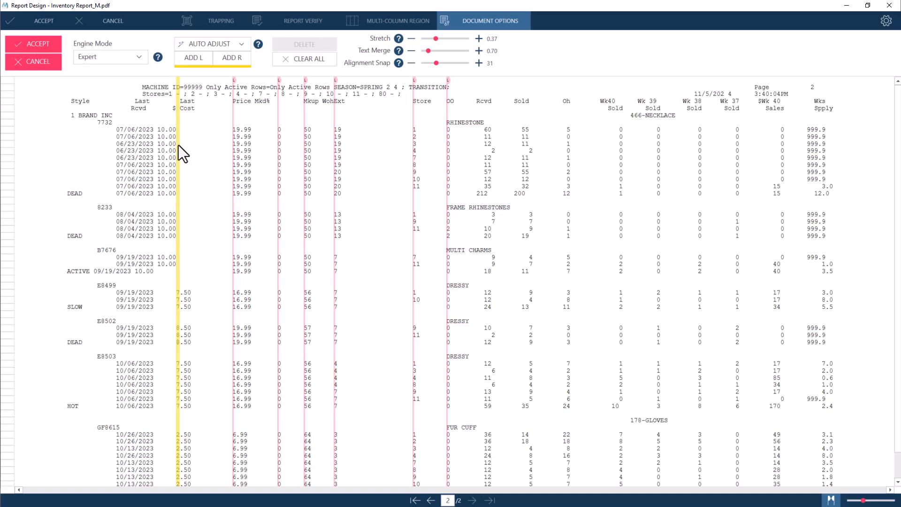
pyautogui.click(179, 74)
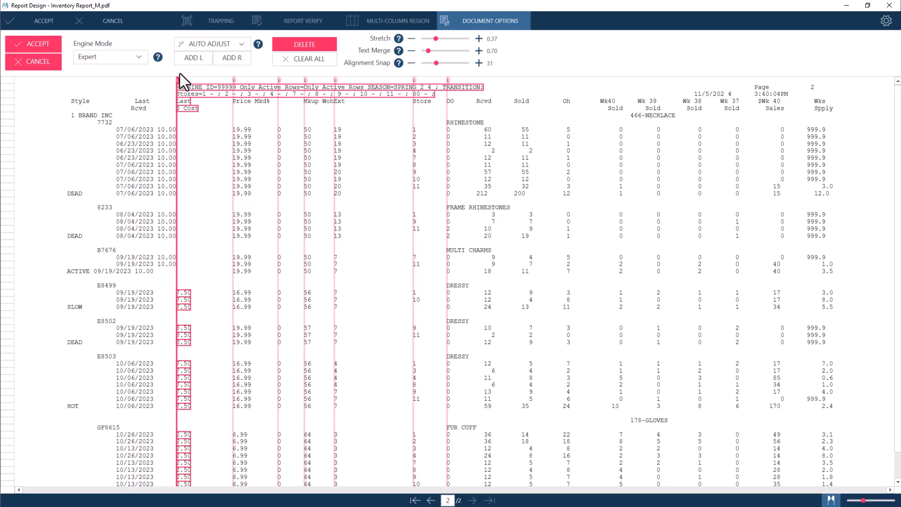
pyautogui.click(411, 51)
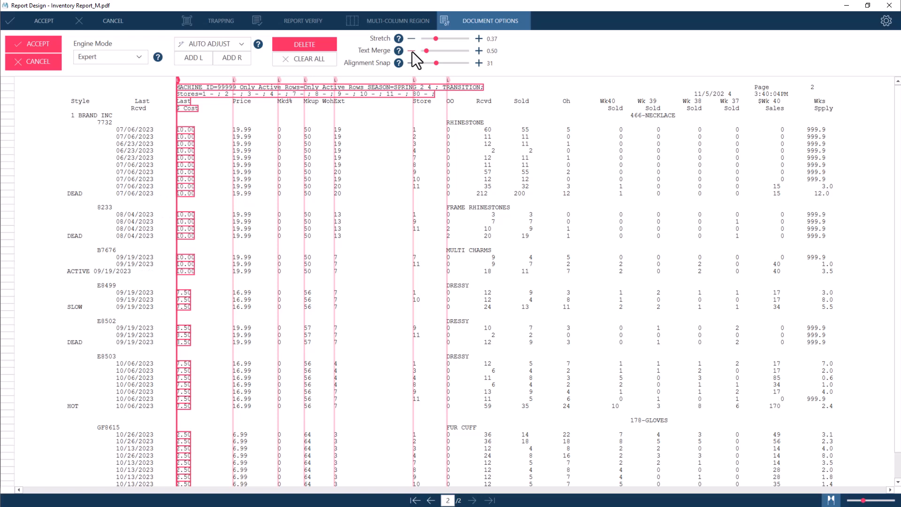
pyautogui.click(411, 50)
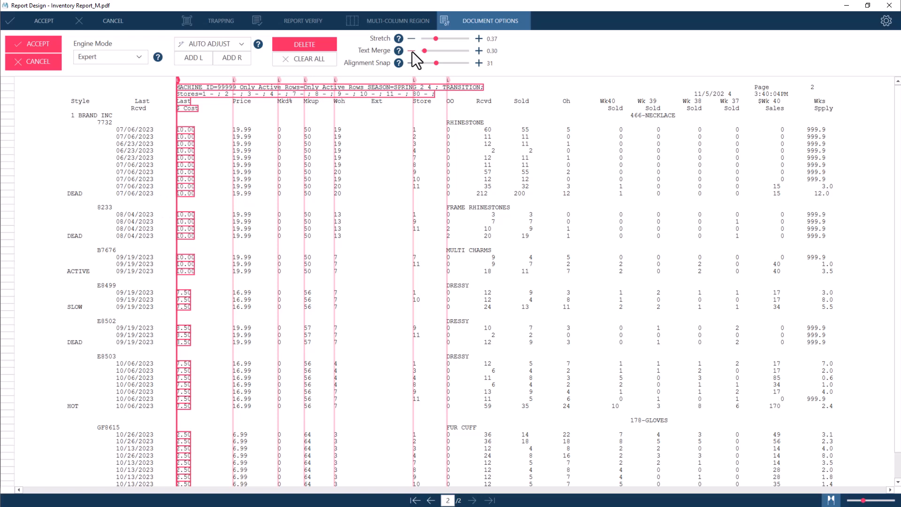
# Add a left alignment line at the Rcvd column.
pyautogui.click(486, 135)
pyautogui.click(198, 59)
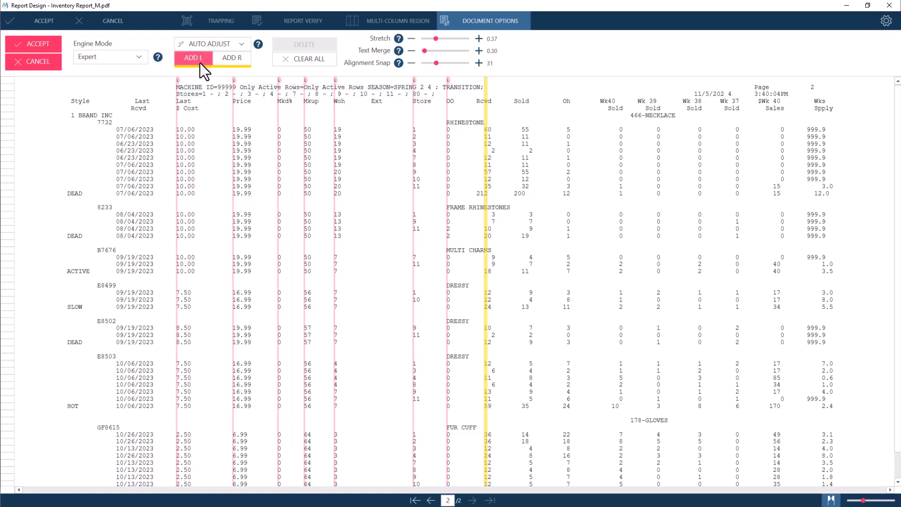
pyautogui.click(200, 63)
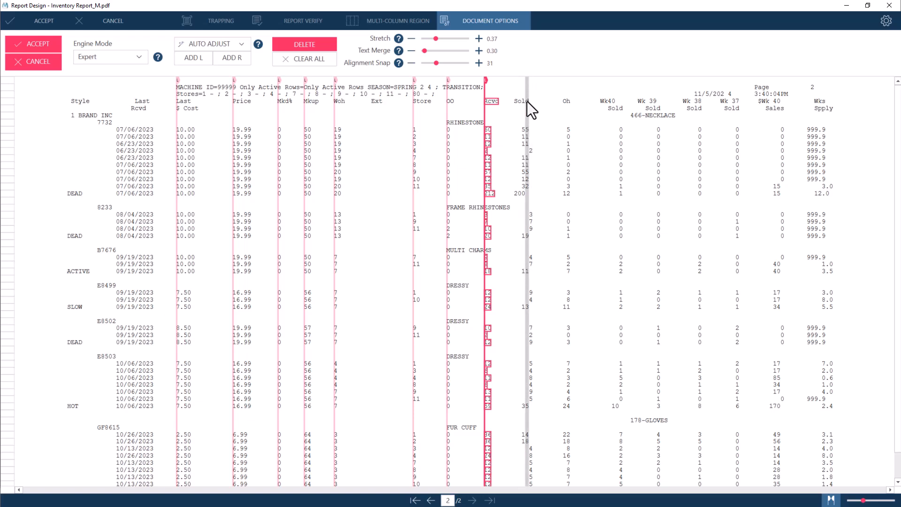
# Add left alignment lines at the Sold and Oh columns.
pyautogui.click(522, 125)
pyautogui.rightClick(523, 125)
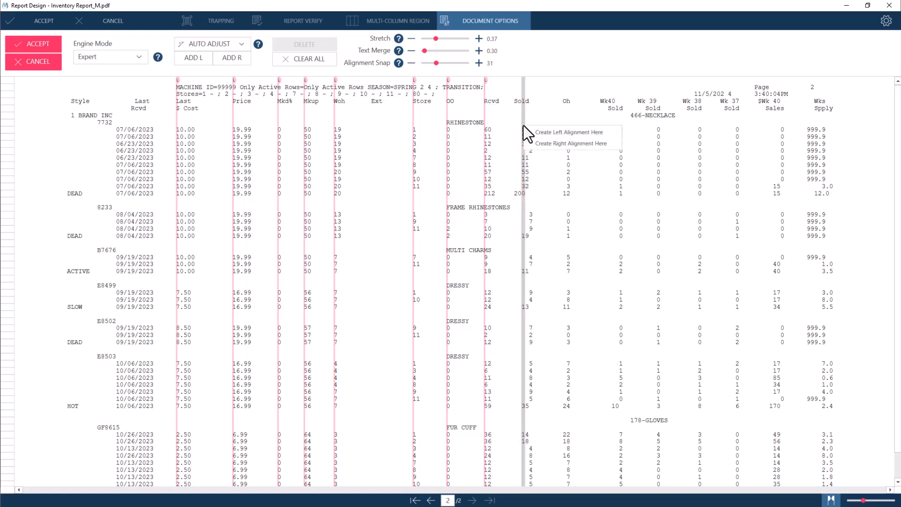
pyautogui.click(528, 130)
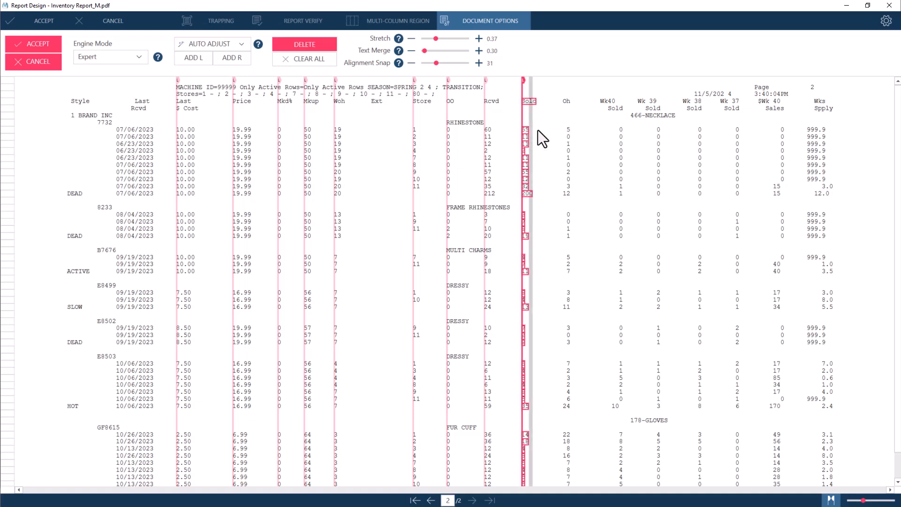
pyautogui.click(569, 129)
pyautogui.rightClick(573, 137)
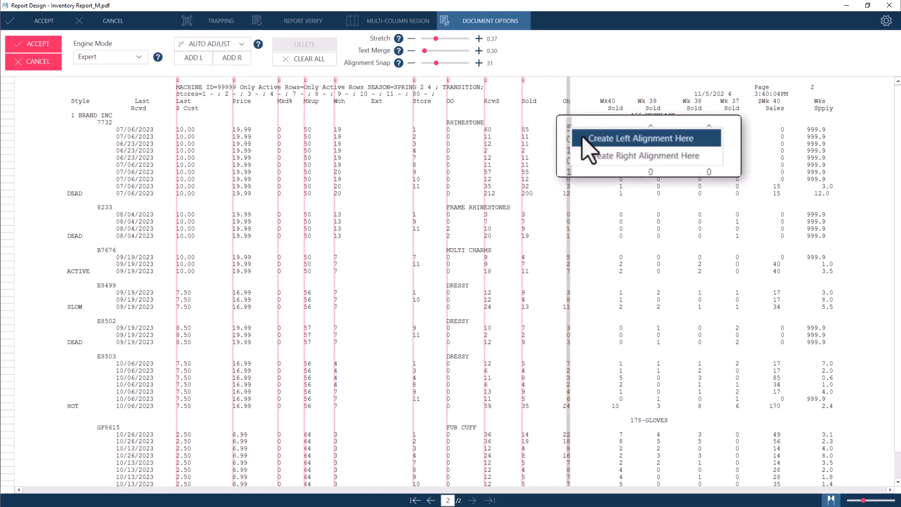
pyautogui.click(583, 140)
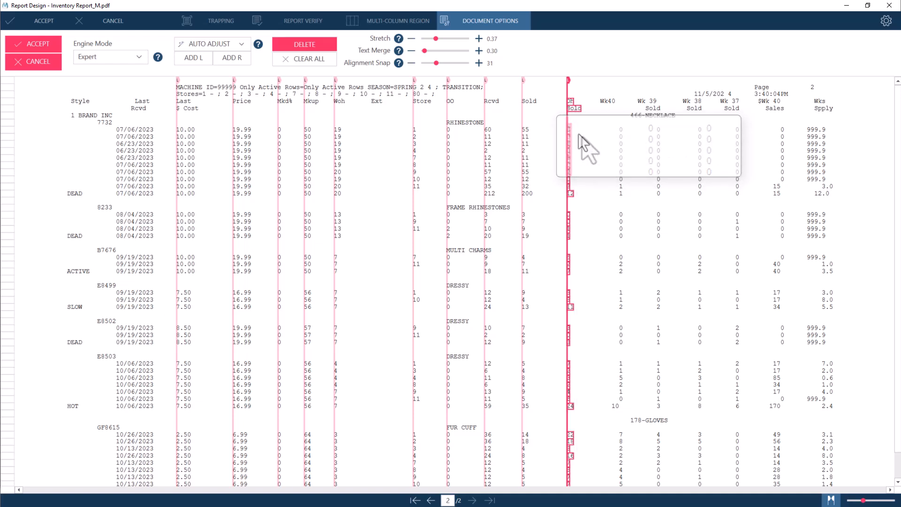
# Add left alignment lines at the Wk40 Sold and Wk 39 Sold value columns.
pyautogui.click(622, 133)
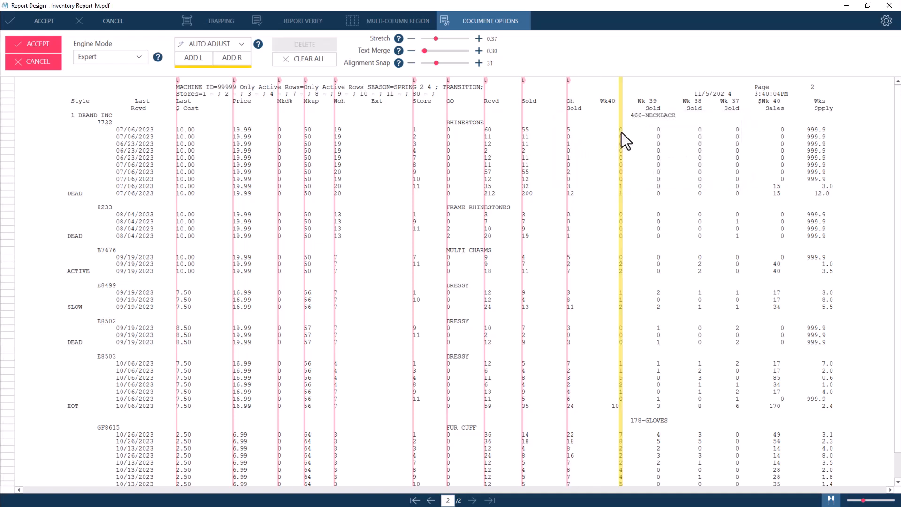
pyautogui.rightClick(621, 133)
pyautogui.click(631, 140)
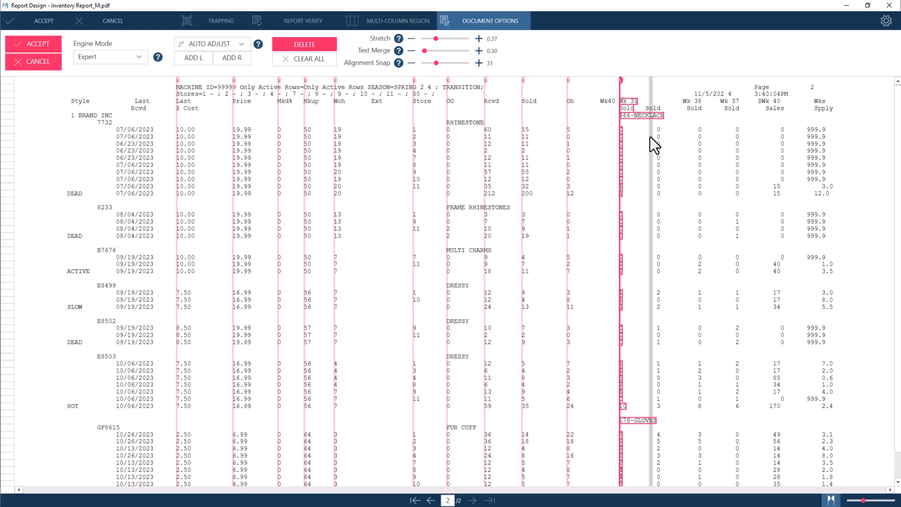
pyautogui.click(658, 140)
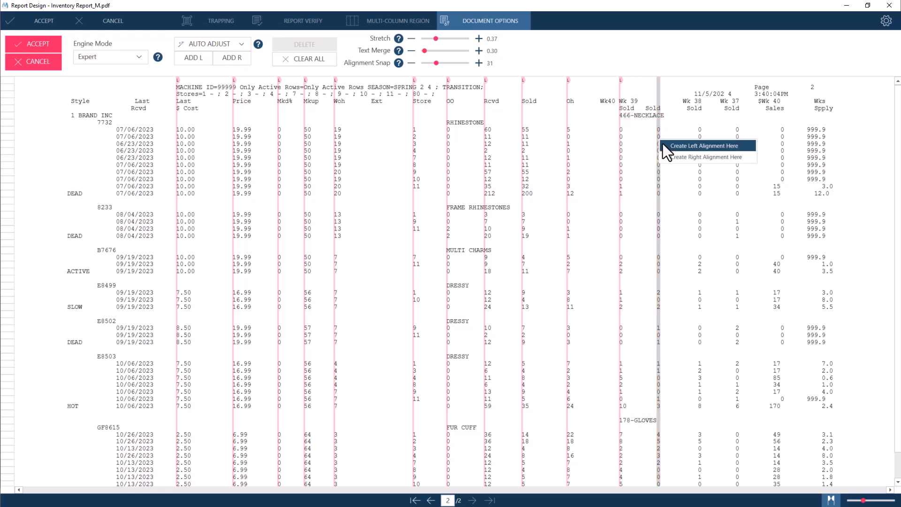
pyautogui.click(675, 145)
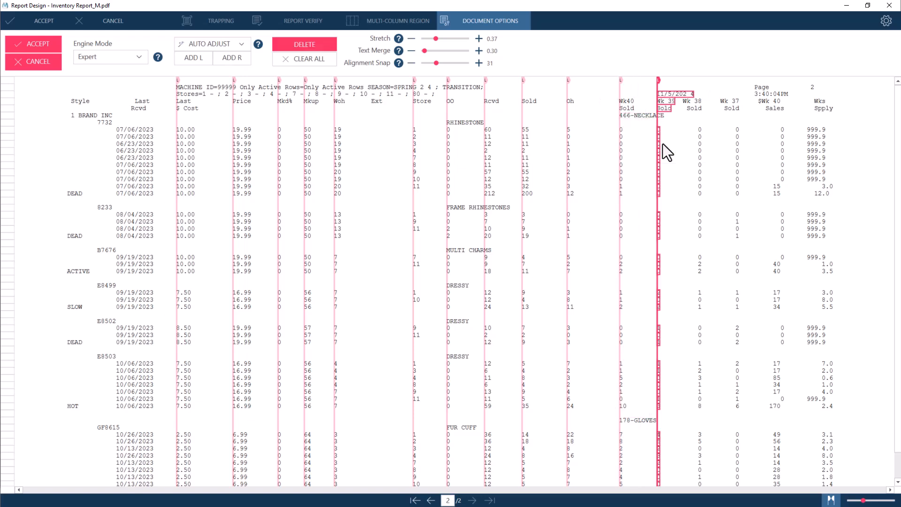
# Add left alignment lines at the Wk 38 Sold and Wk 37 Sold value columns.
pyautogui.click(697, 144)
pyautogui.click(729, 148)
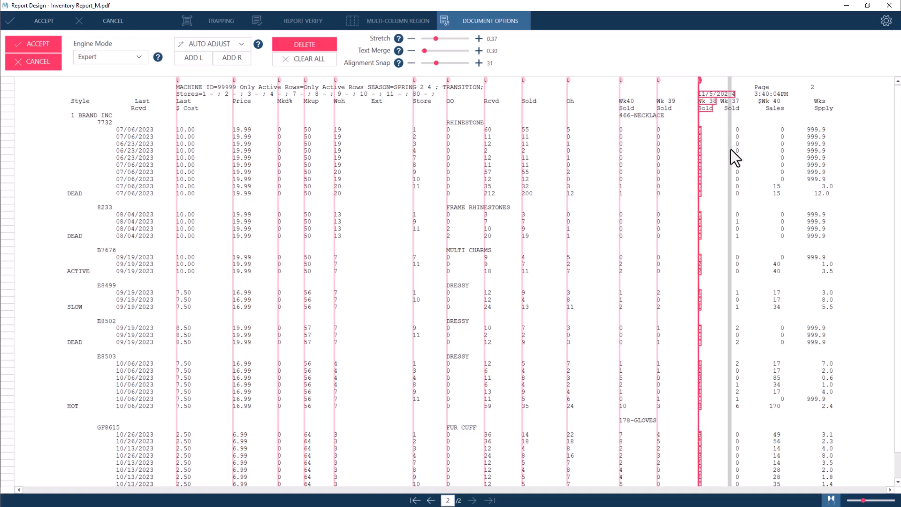
pyautogui.click(735, 149)
pyautogui.click(735, 149)
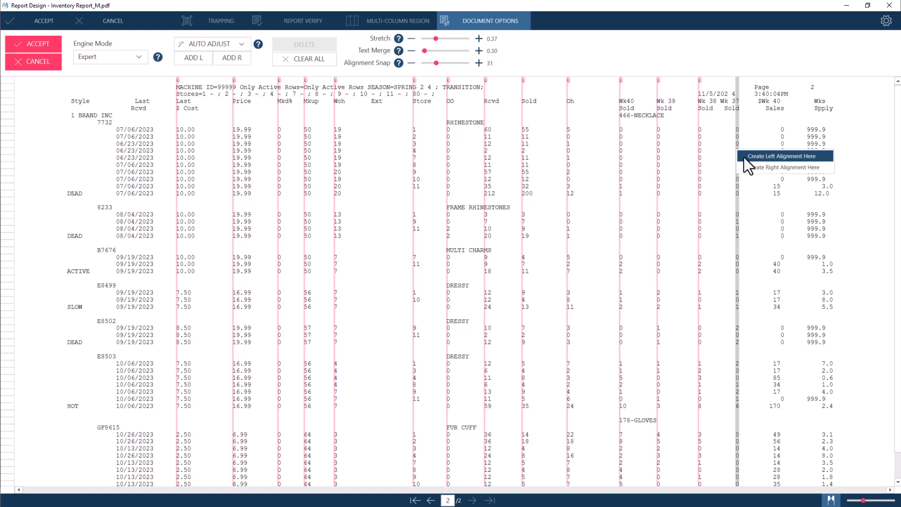
pyautogui.click(744, 157)
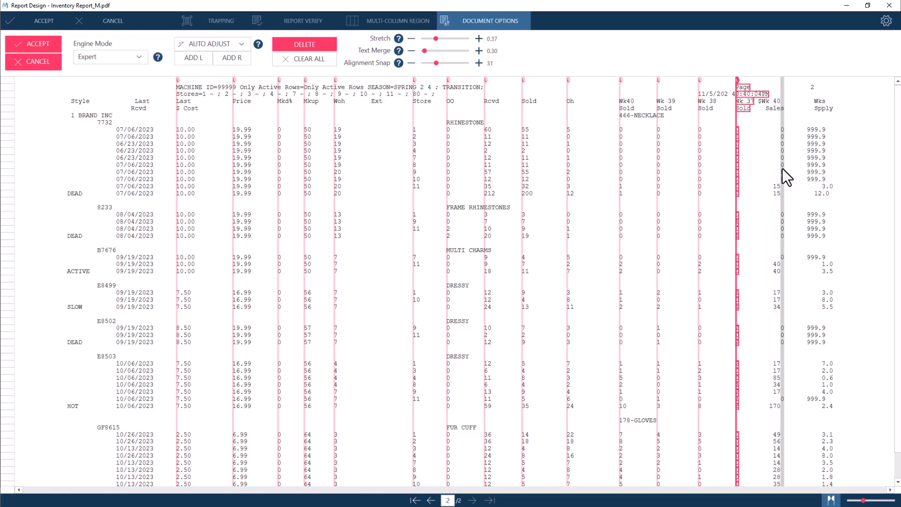
# Add a left alignment line at the $Wk 40 Sales values.
pyautogui.click(782, 168)
pyautogui.click(783, 168)
pyautogui.click(786, 173)
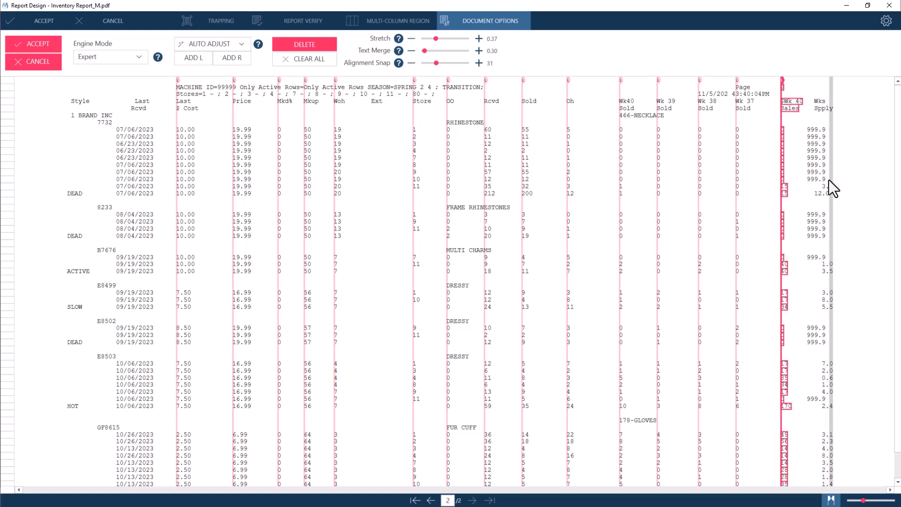
# Add a right alignment line at the Wks Spply column's right edge and accept the document options.
pyautogui.click(829, 179)
pyautogui.click(829, 179)
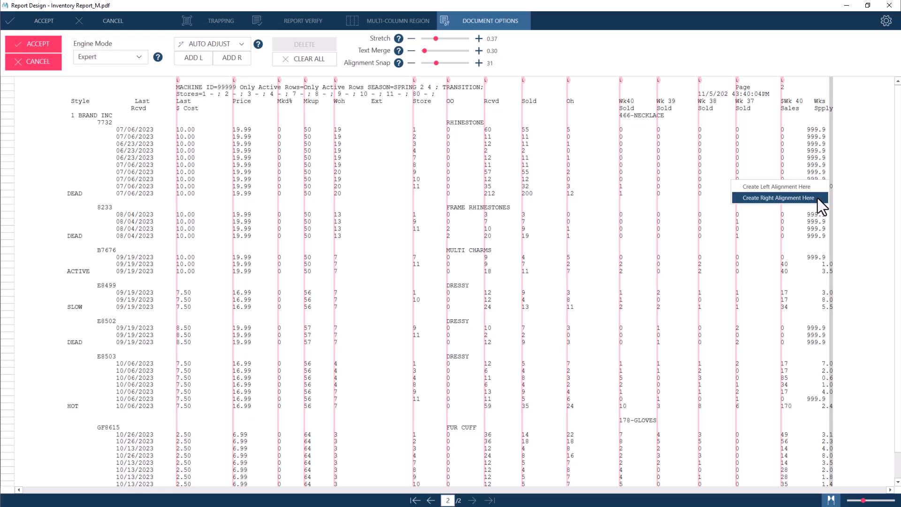
pyautogui.click(820, 198)
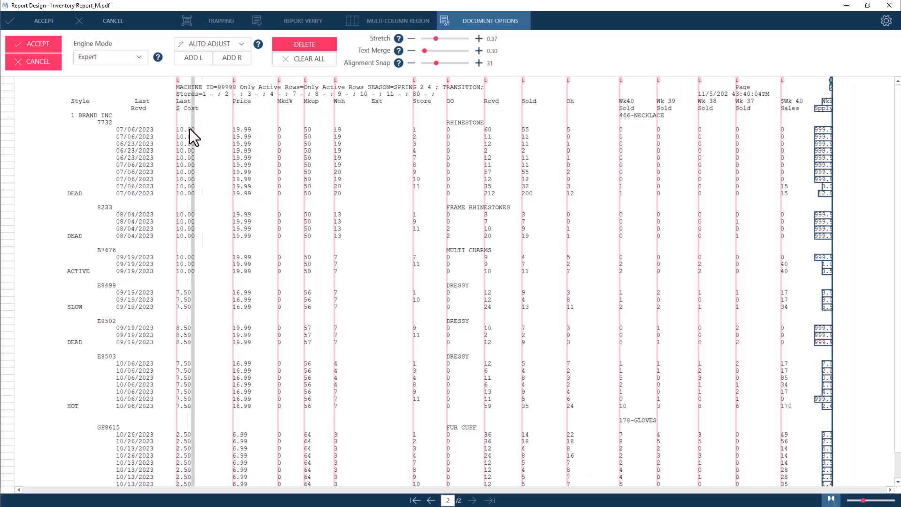
pyautogui.click(52, 44)
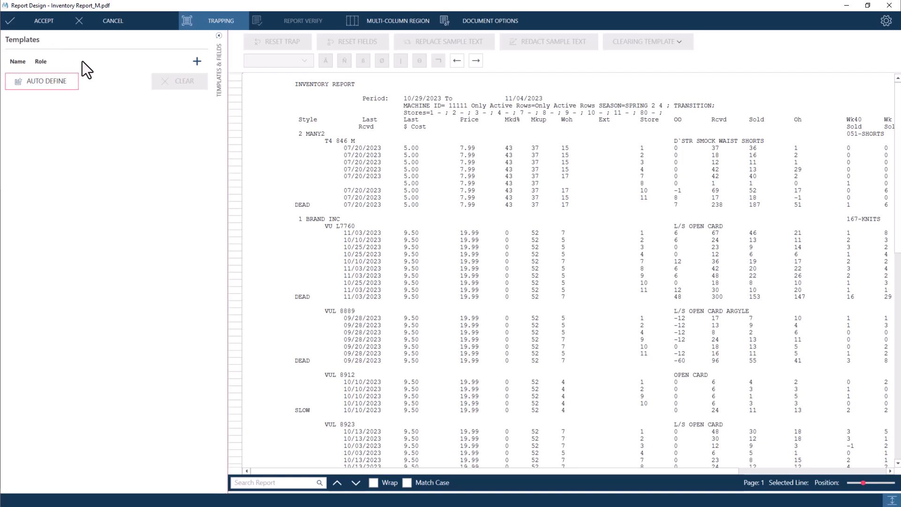
# Auto-define the Detail template and its fields, and check the trapped lines throughout the report.
pyautogui.click(51, 85)
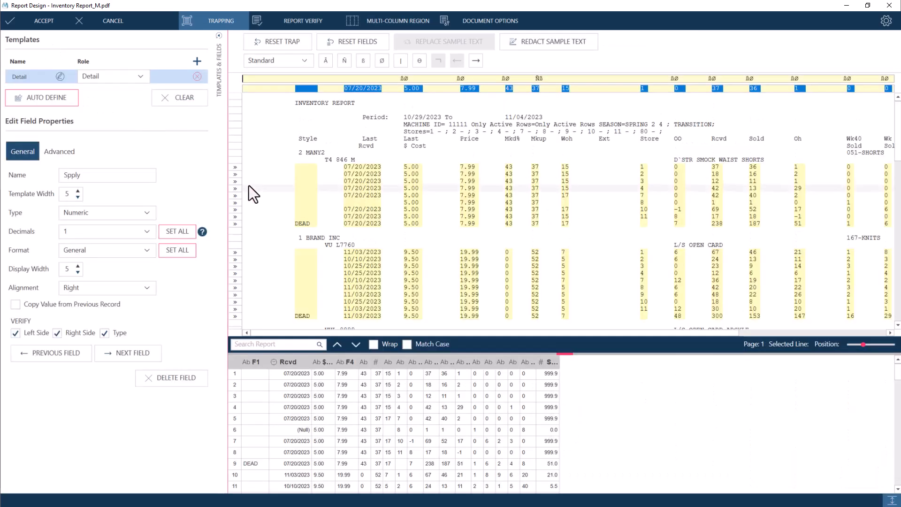
pyautogui.scroll(-5, 249, 185)
pyautogui.scroll(-15, 248, 185)
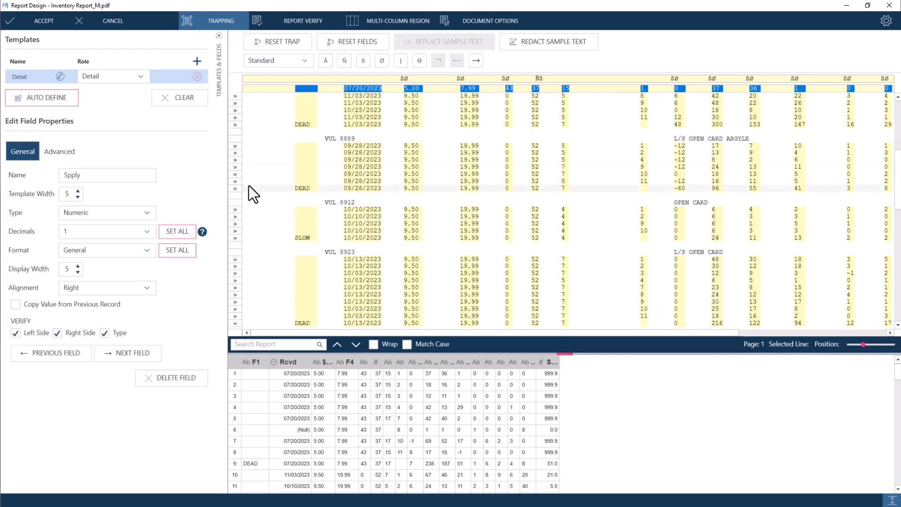
pyautogui.scroll(20, 248, 185)
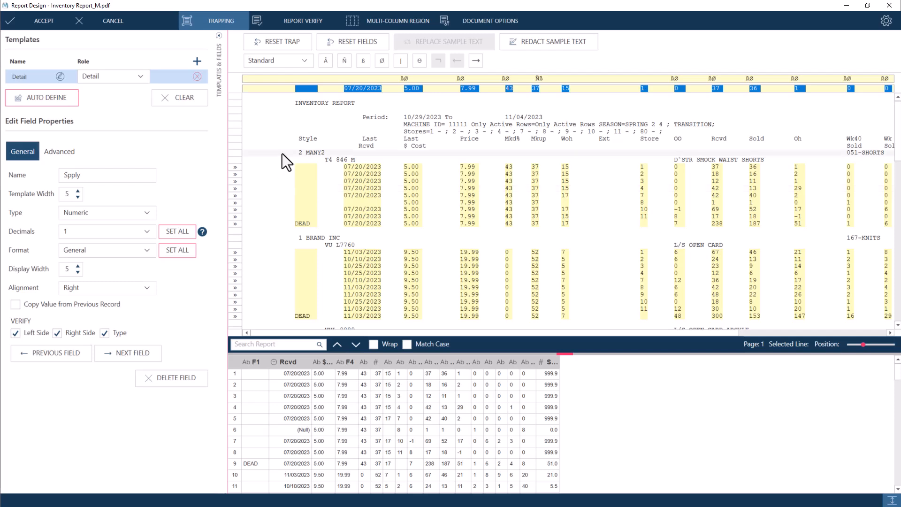
# Reopen the document options to review the alignment lines on page 1, and accept them.
pyautogui.click(458, 21)
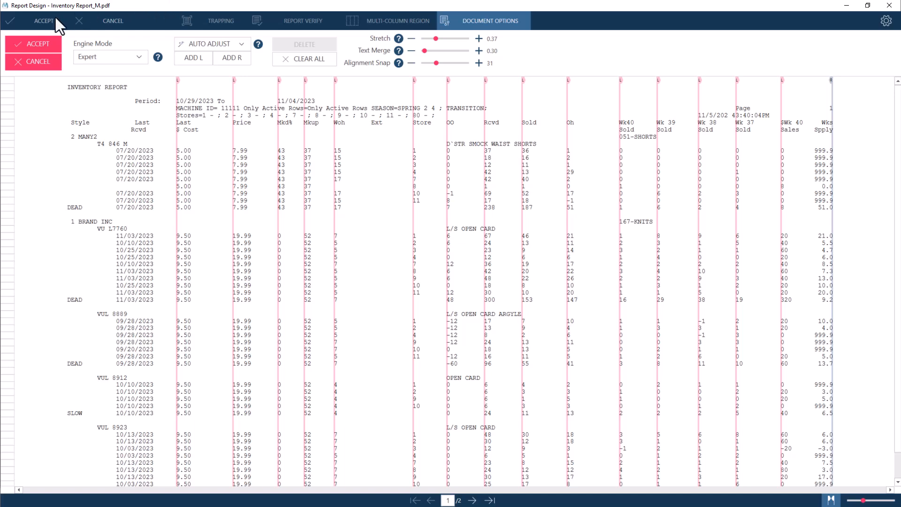
pyautogui.click(49, 44)
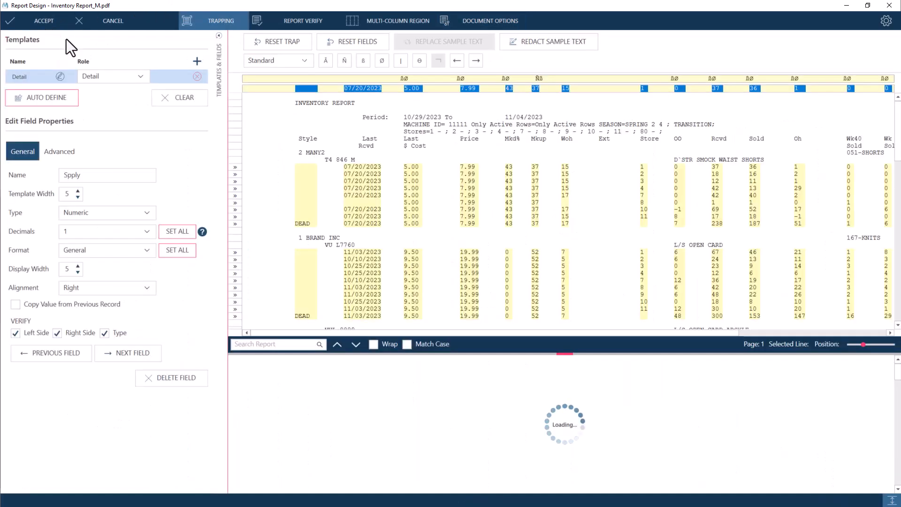